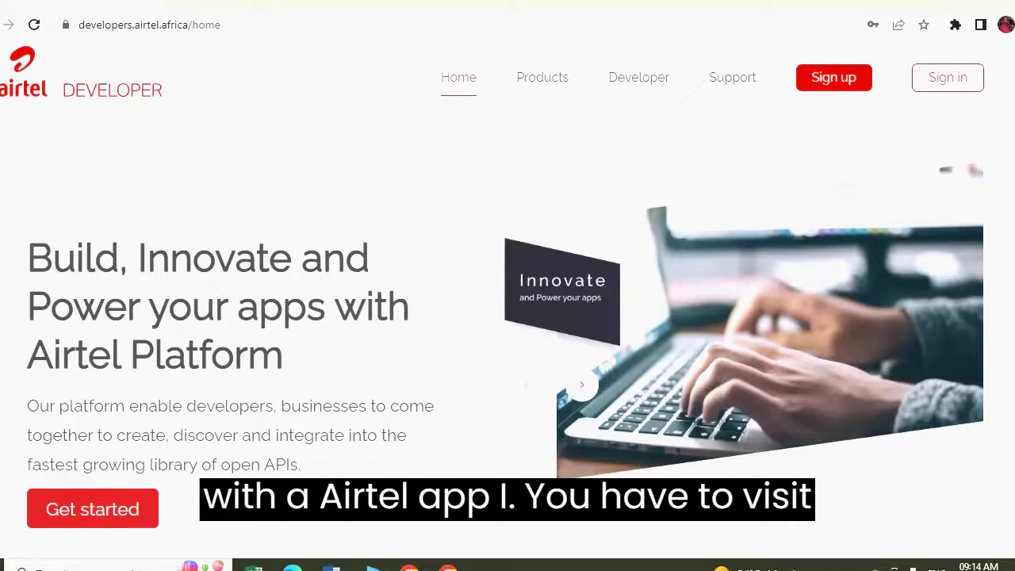
# Step: Check the portal's web address, browse the Products list, then show the Developer menu's Register Application and Documentation options
pyautogui.click(236, 26)
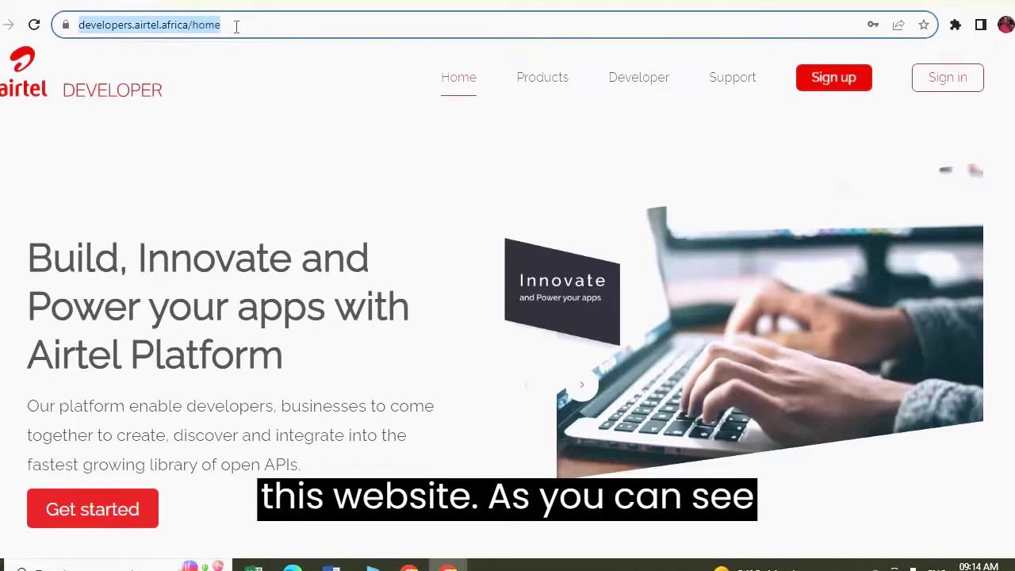
pyautogui.click(238, 26)
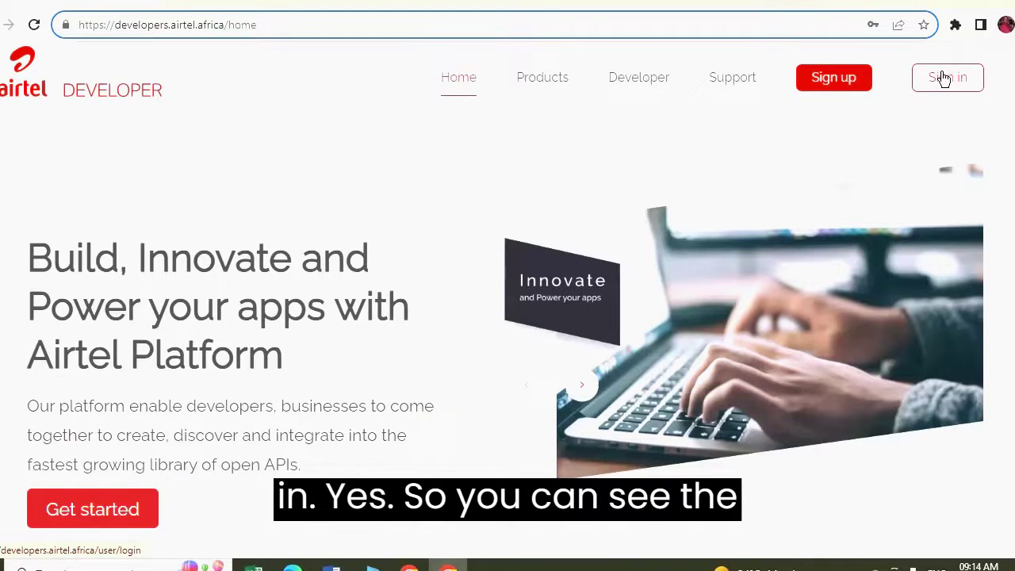
pyautogui.click(541, 83)
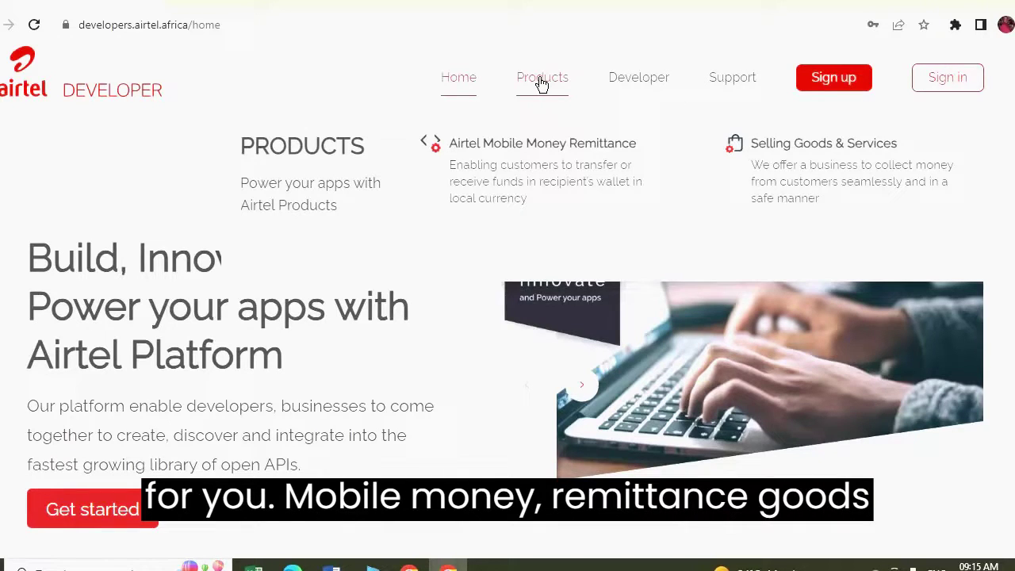
pyautogui.click(646, 79)
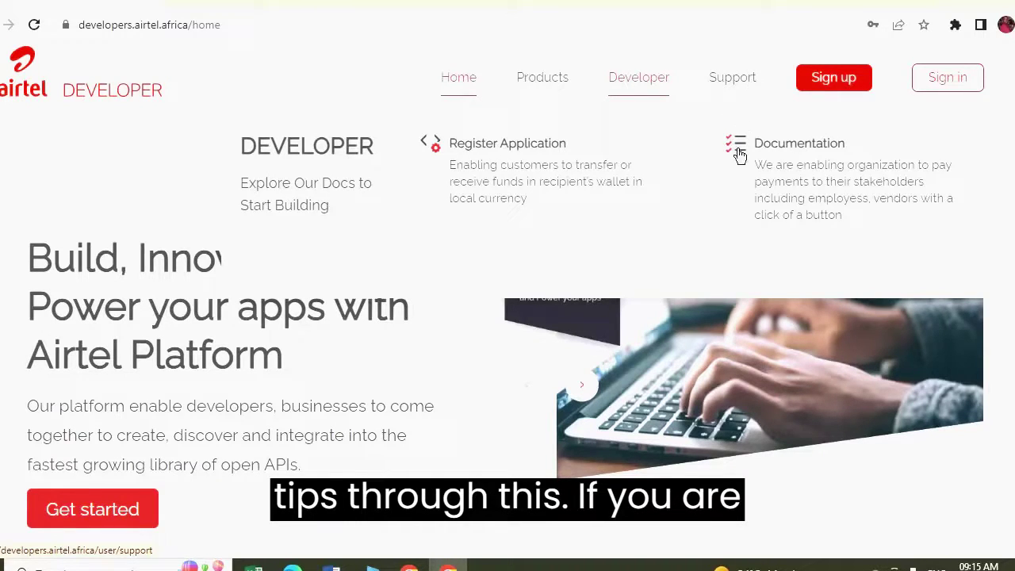
# Step: Look over the new-account signup form, then switch to the sign-in page for an existing account
pyautogui.click(824, 86)
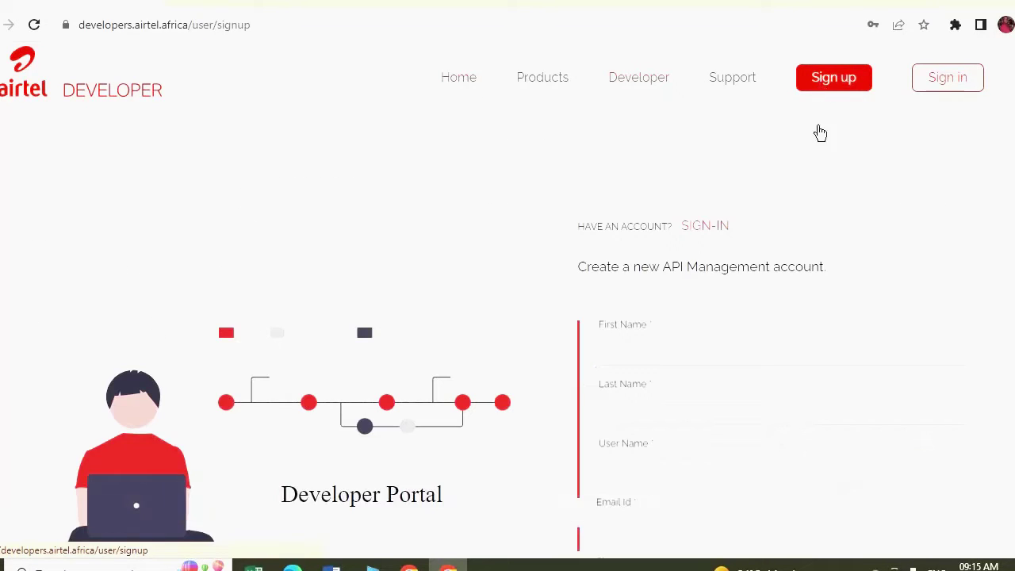
pyautogui.scroll(-4, 984, 226)
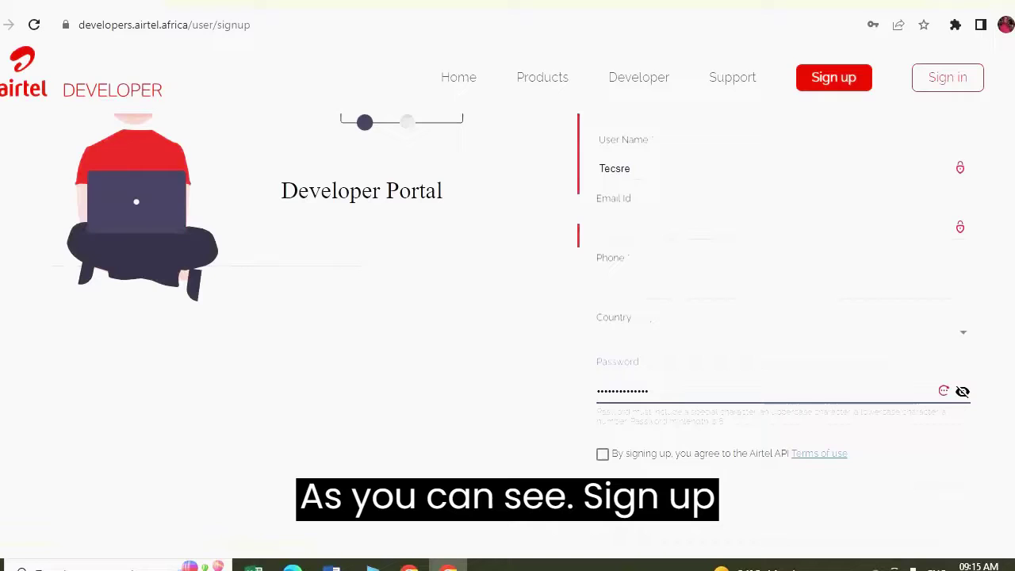
pyautogui.scroll(4, 519, 317)
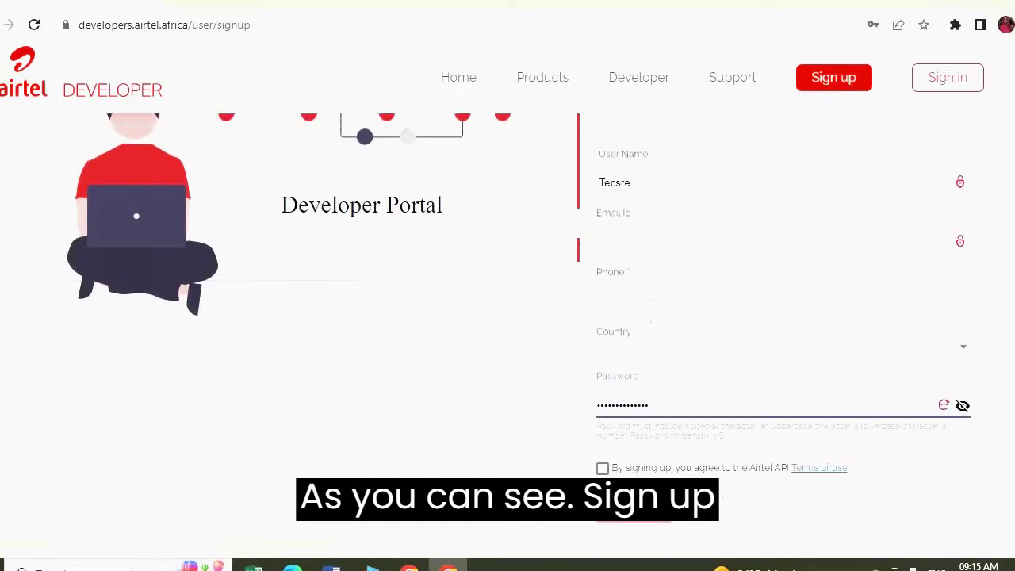
pyautogui.scroll(1, 507, 318)
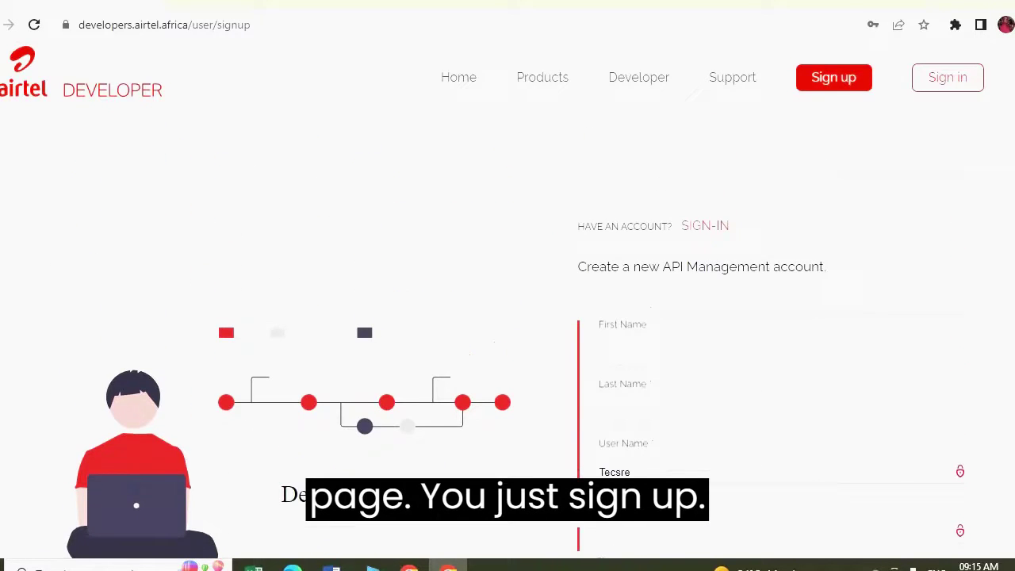
pyautogui.scroll(-4, 508, 317)
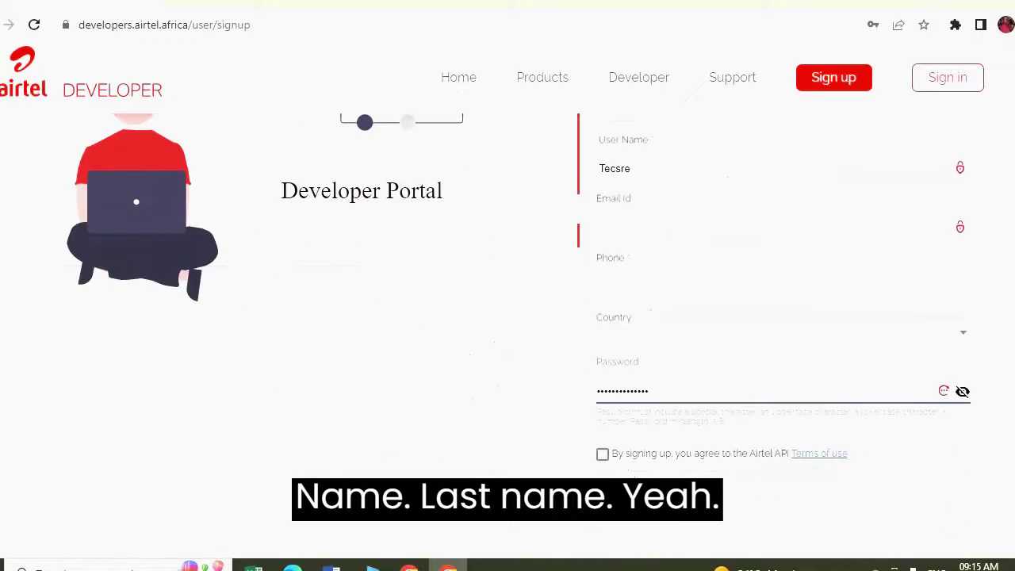
pyautogui.scroll(4, 699, 161)
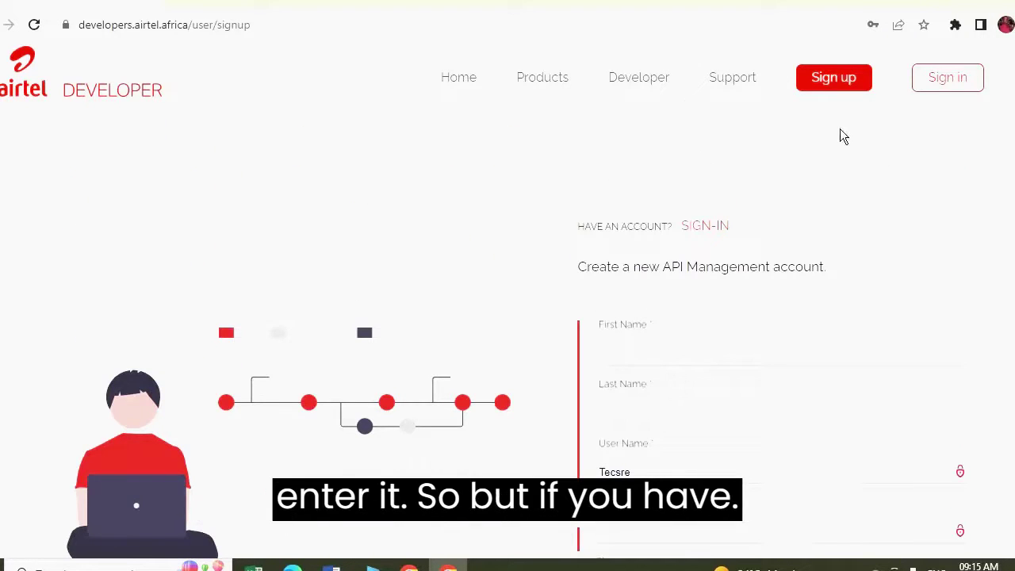
pyautogui.click(940, 82)
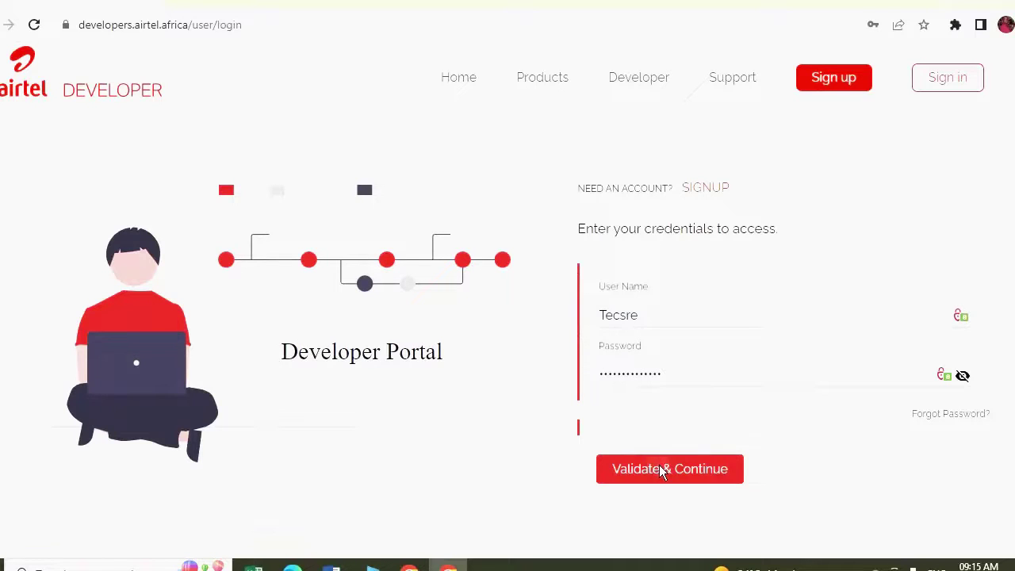
# Step: Submit the filled username and password, decline saving the password, and try the emailed one-time code
pyautogui.click(663, 470)
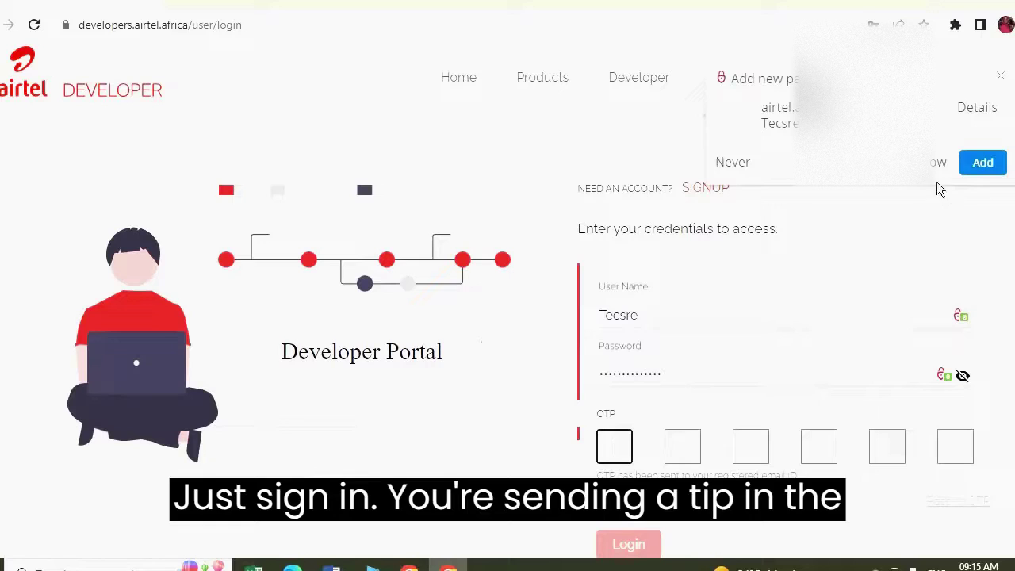
pyautogui.click(922, 164)
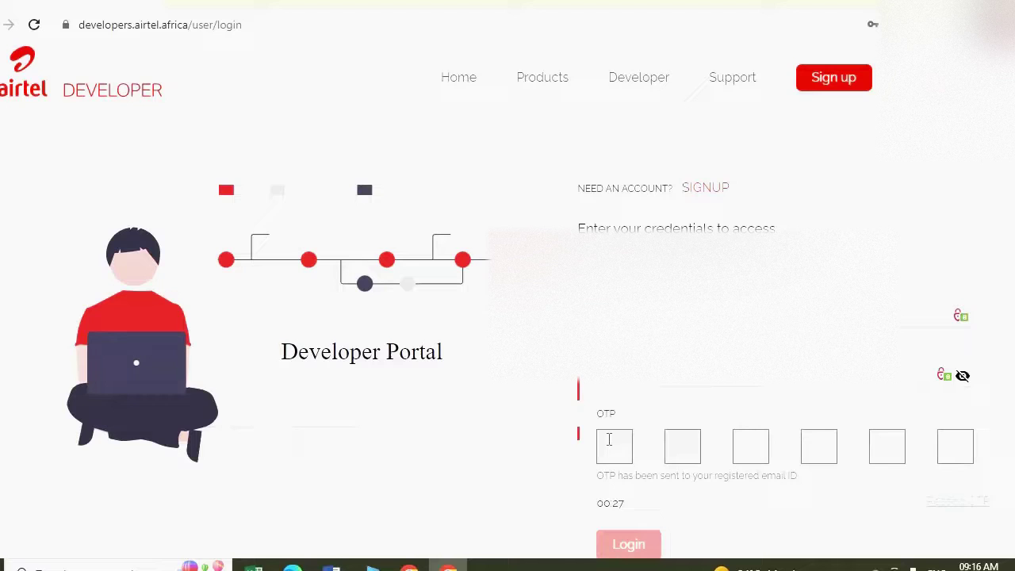
pyautogui.click(616, 446)
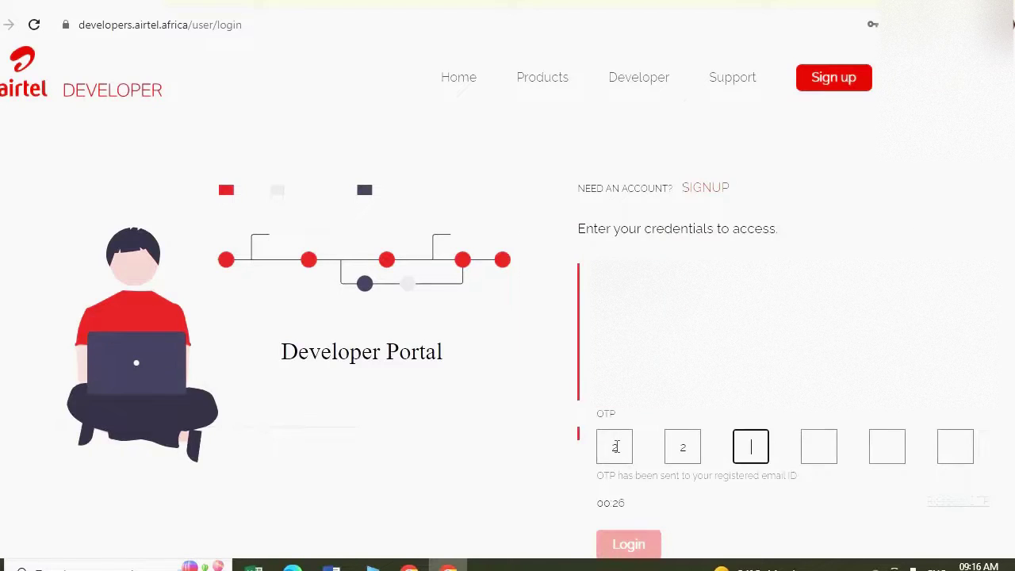
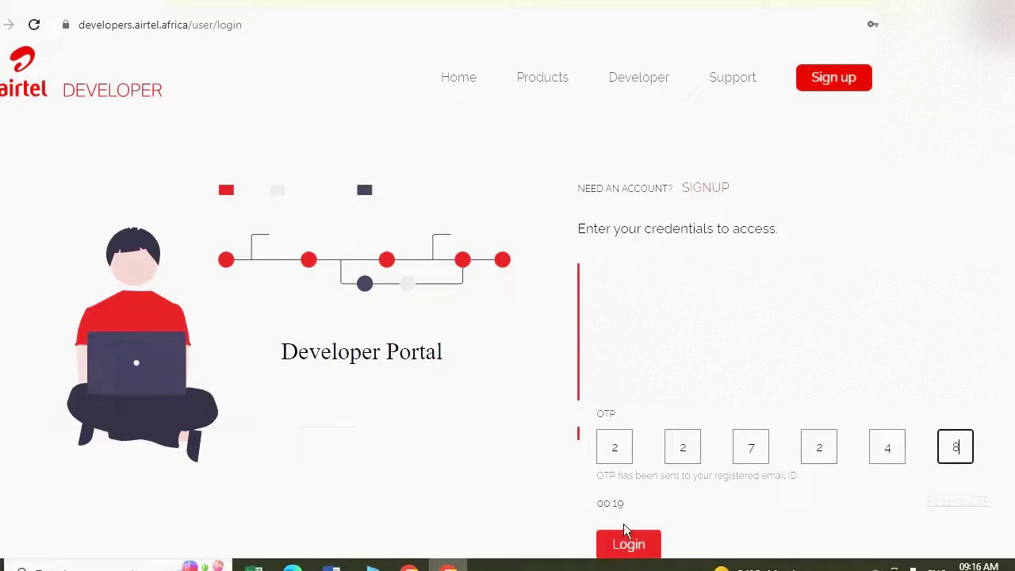
pyautogui.click(634, 549)
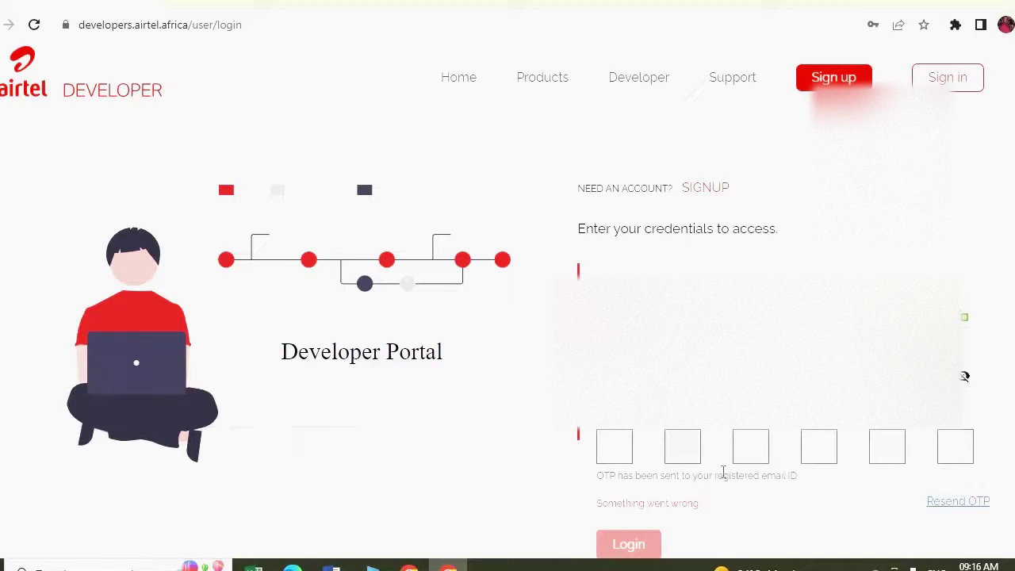
# Step: Enter a new one-time code and log in to reach My Applications
pyautogui.click(612, 442)
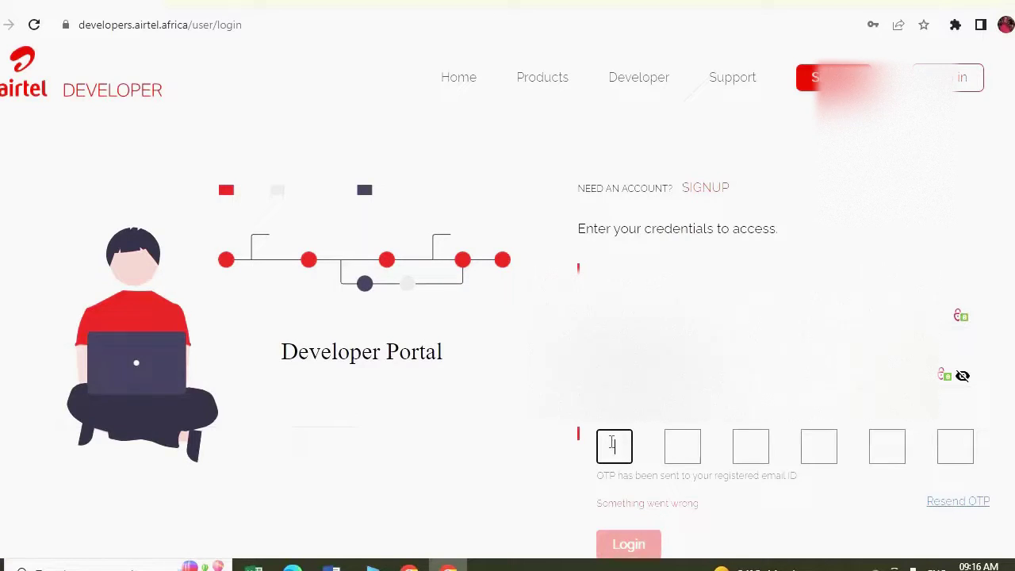
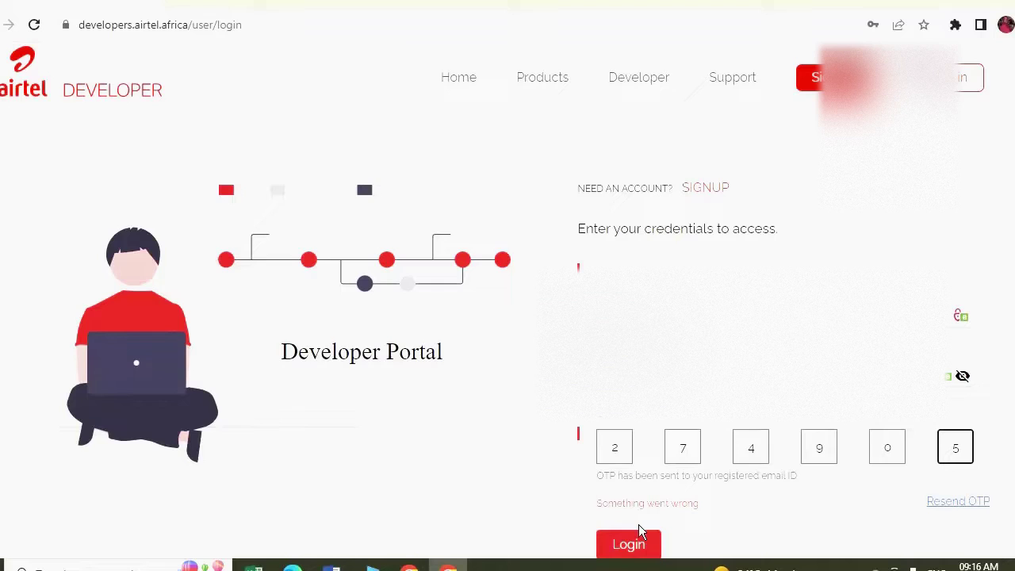
pyautogui.click(635, 545)
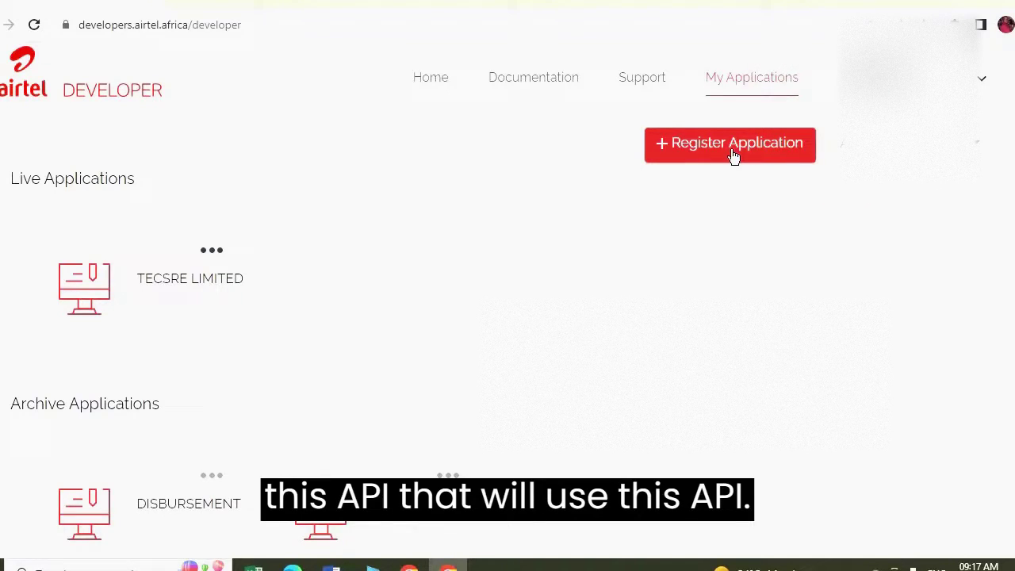
pyautogui.click(731, 153)
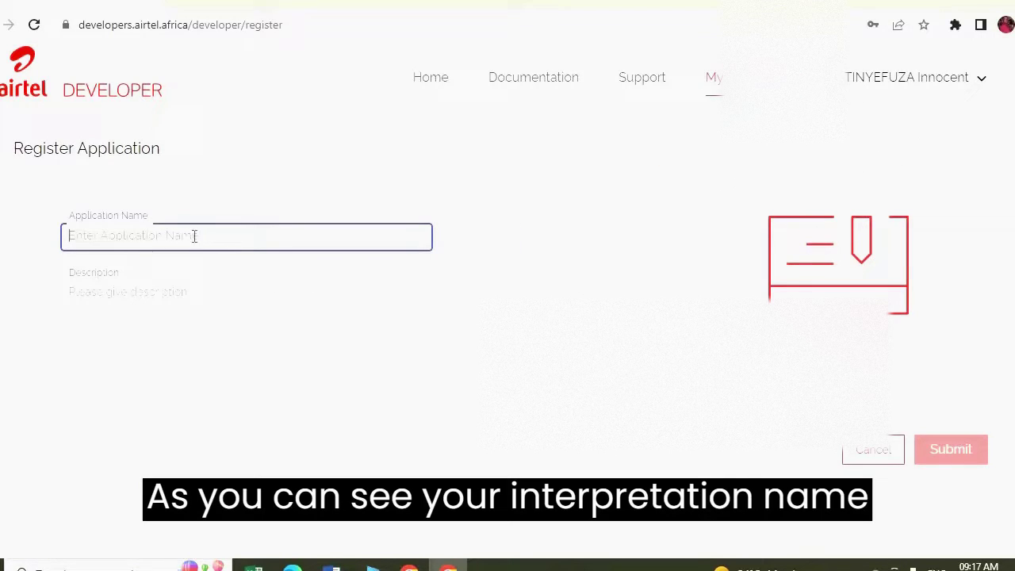
pyautogui.click(961, 460)
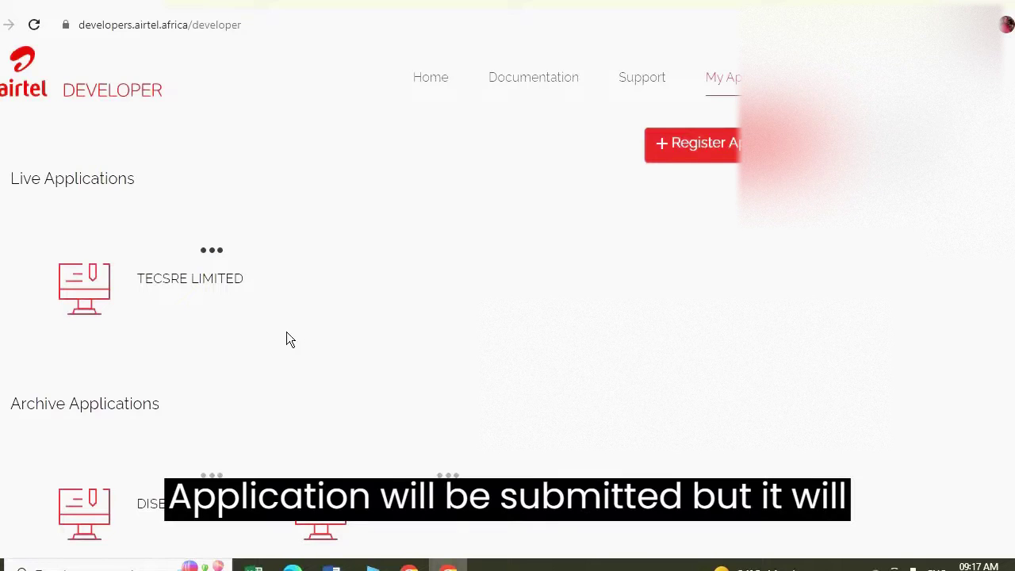
# Step: Open TECSRE LIMITED's dashboard and scroll through its Add Products list, ending back at the top
pyautogui.click(174, 281)
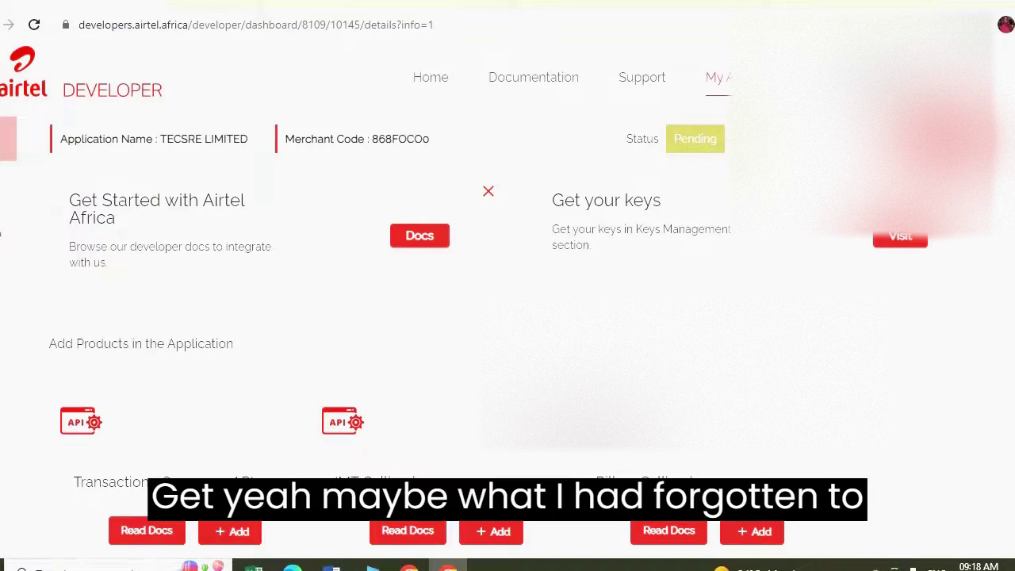
pyautogui.scroll(-3, 507, 317)
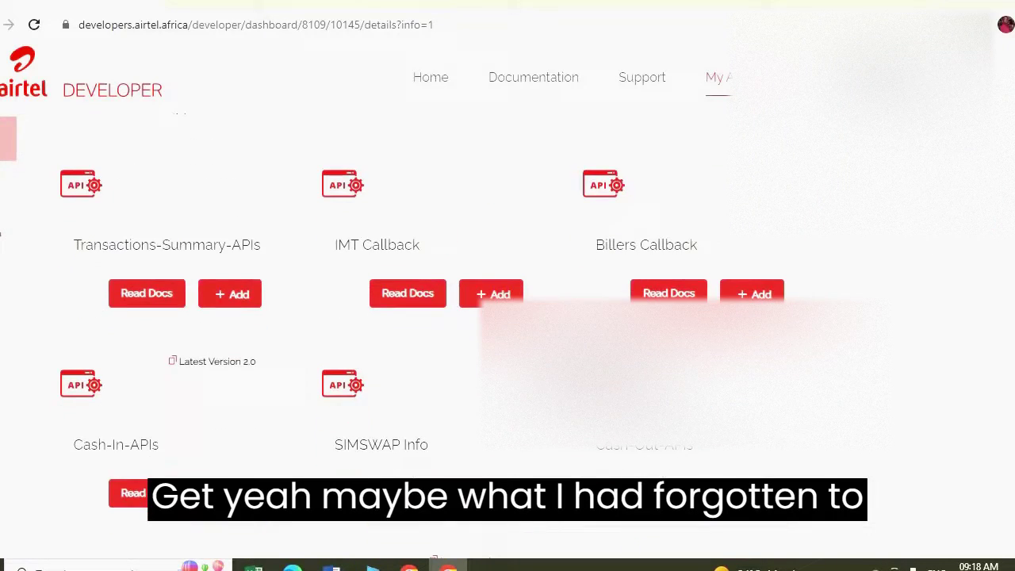
pyautogui.scroll(2, 508, 317)
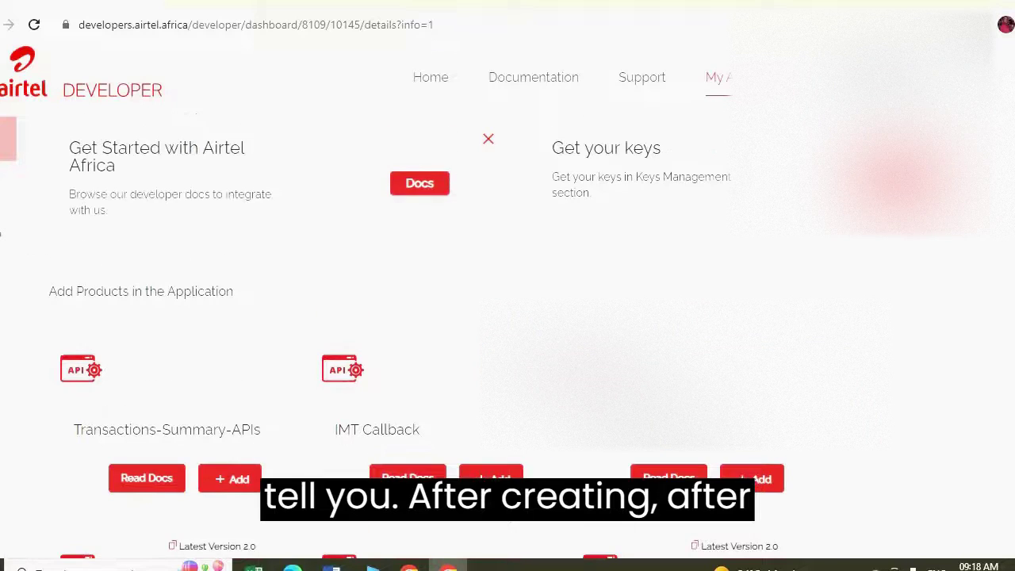
pyautogui.scroll(1, 508, 317)
pyautogui.scroll(-4, 507, 317)
pyautogui.scroll(5, 507, 318)
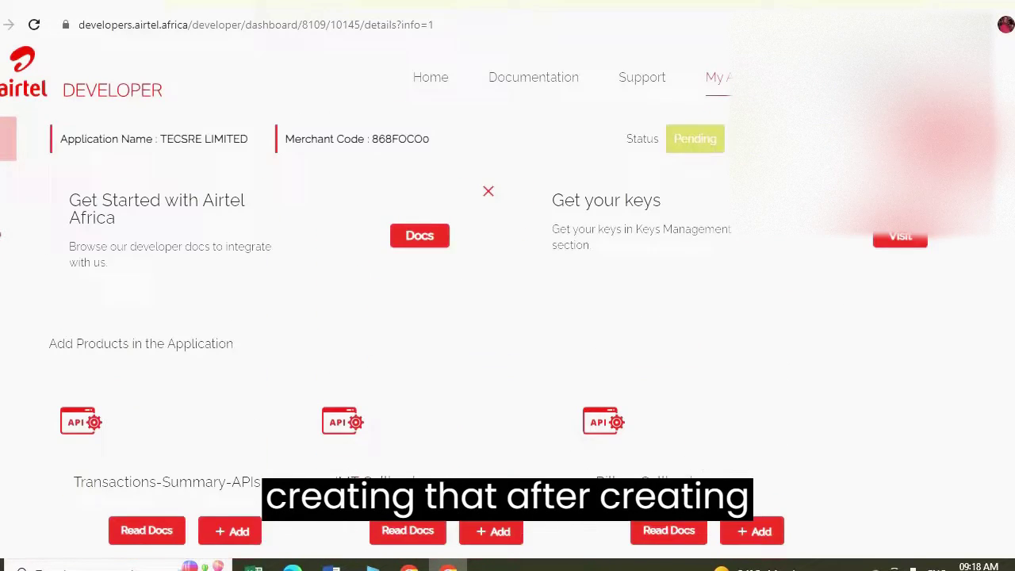
pyautogui.scroll(-1, 508, 317)
pyautogui.scroll(1, 508, 317)
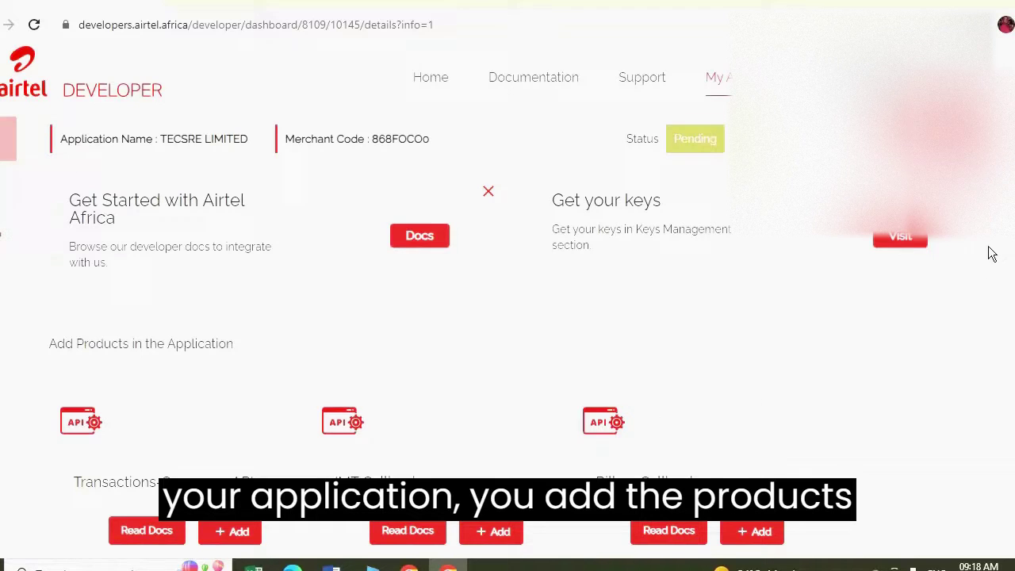
pyautogui.scroll(-3, 991, 254)
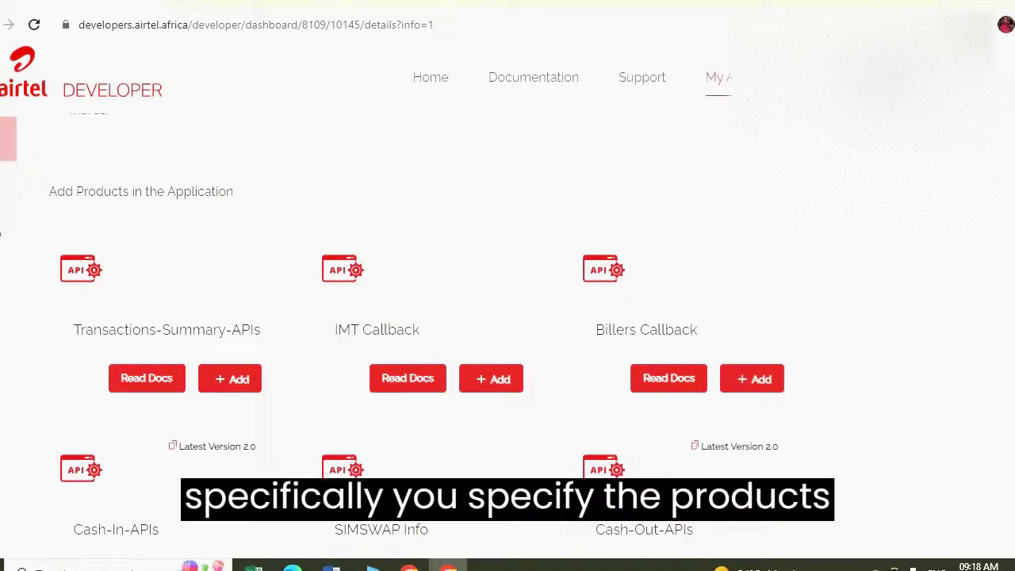
pyautogui.scroll(-2, 421, 333)
pyautogui.scroll(-2, 420, 333)
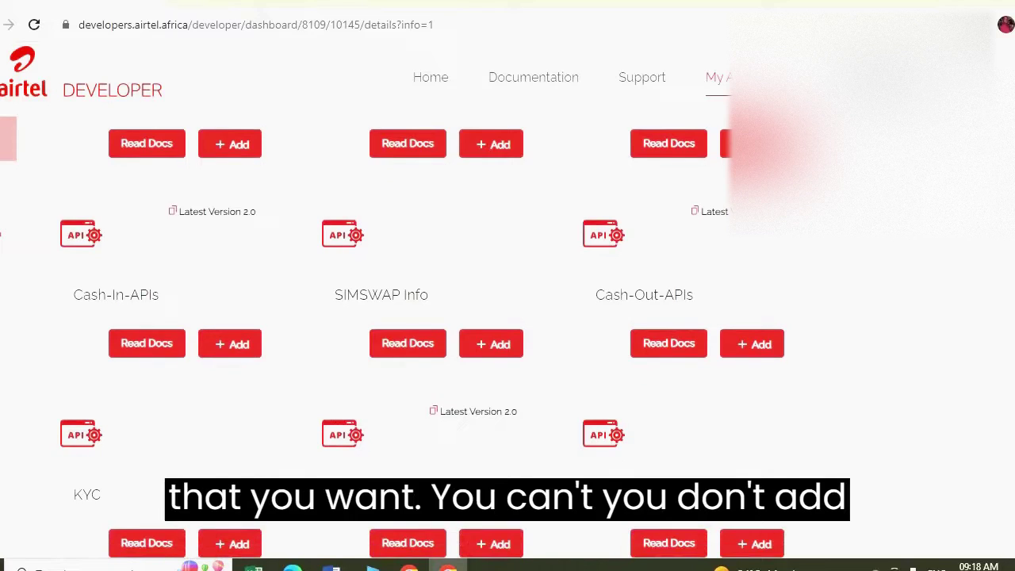
pyautogui.scroll(-3, 420, 333)
pyautogui.scroll(-4, 444, 333)
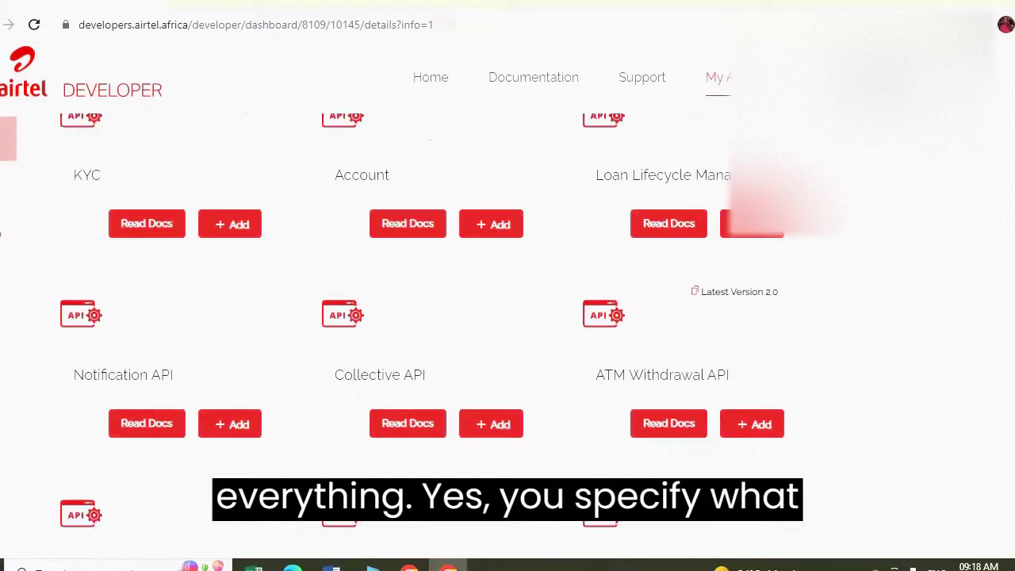
pyautogui.scroll(-2, 444, 333)
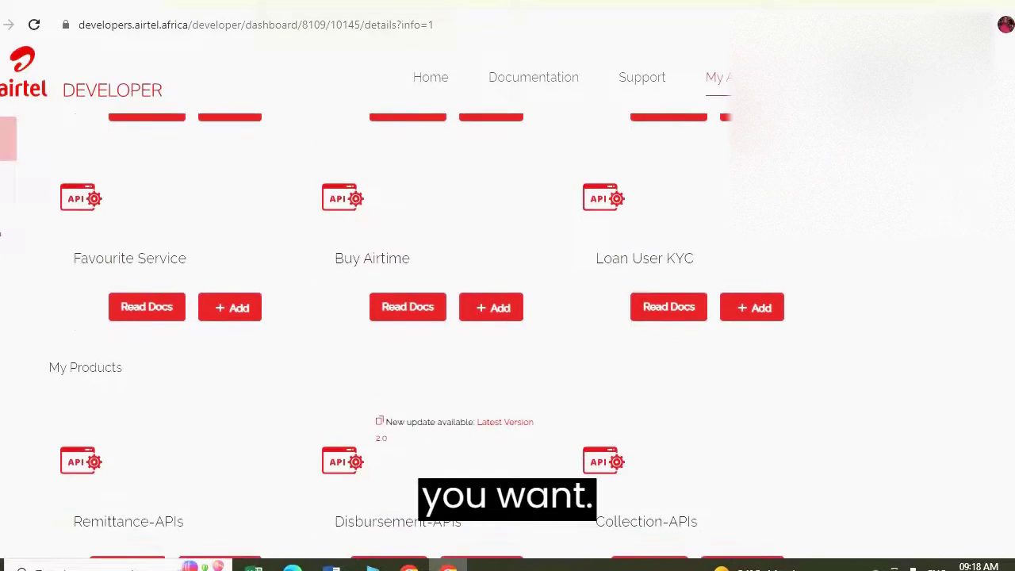
pyautogui.scroll(2, 444, 333)
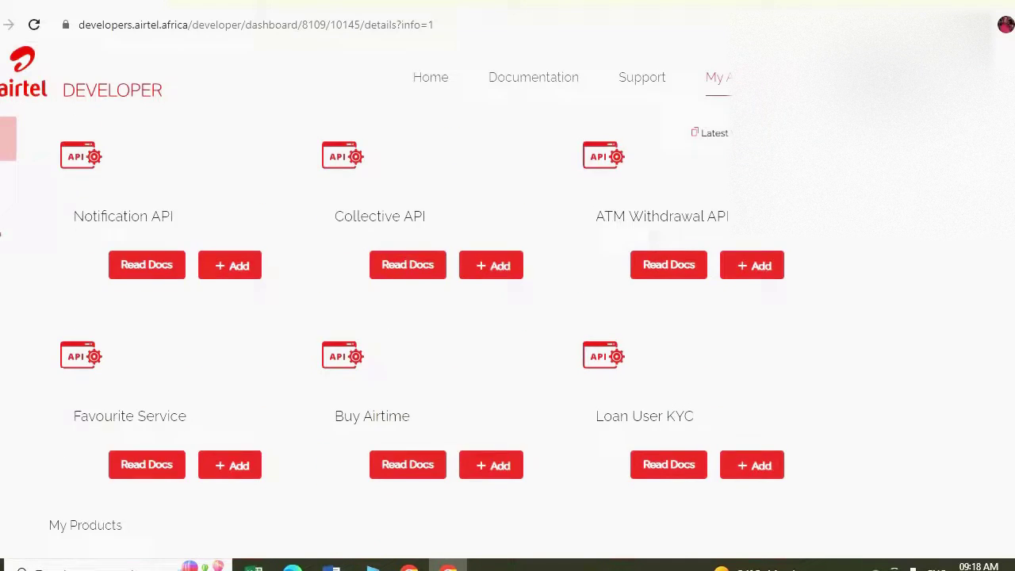
pyautogui.scroll(-2, 444, 334)
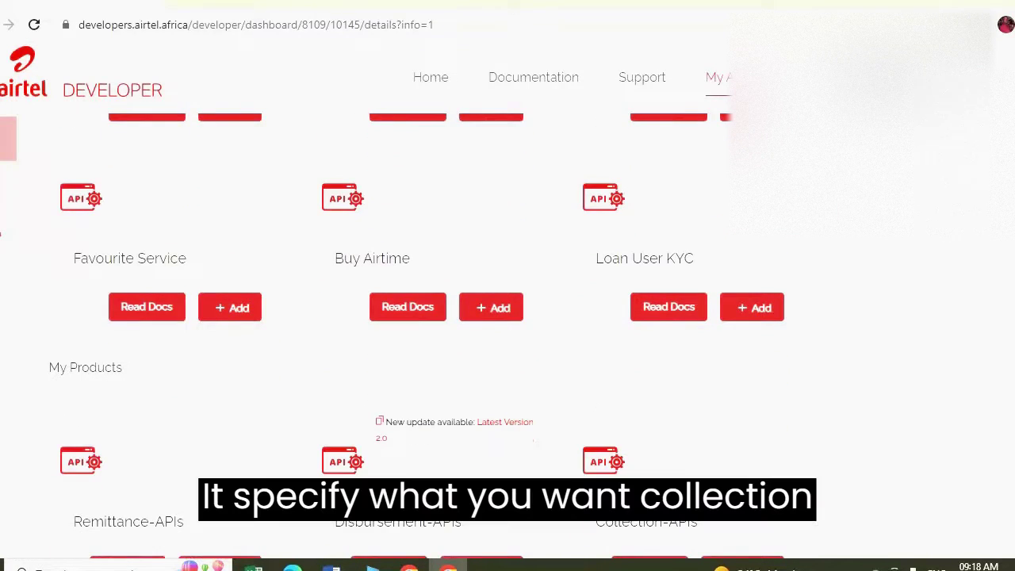
pyautogui.scroll(12, 444, 333)
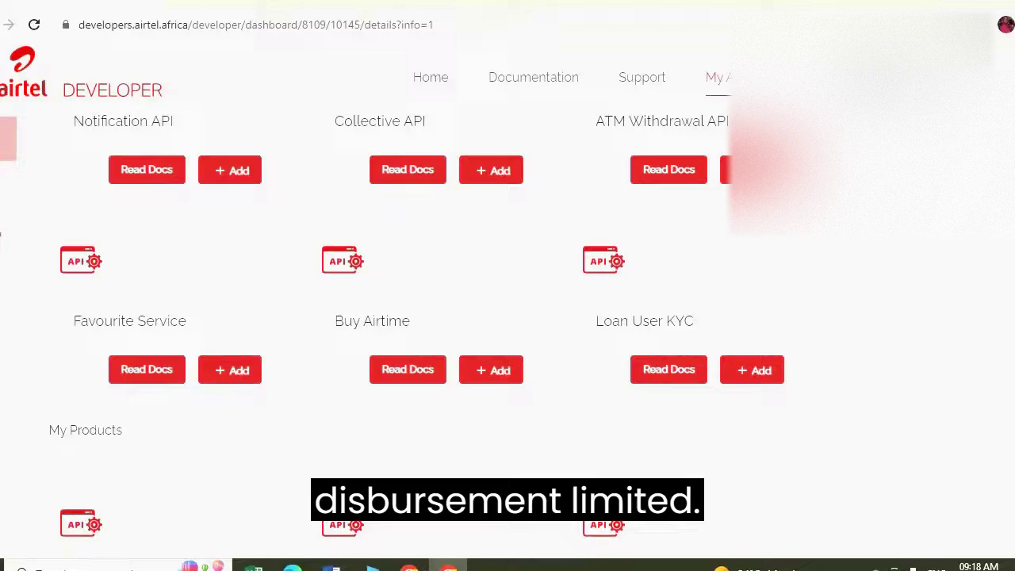